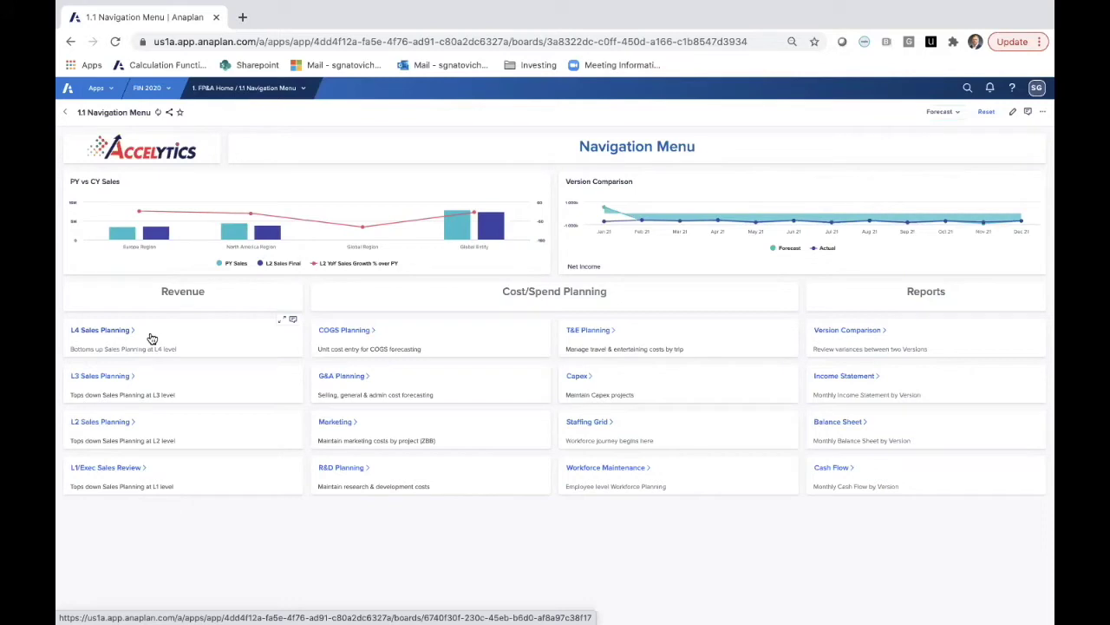
- Open the L4 Sales Planning board and check the branch list, leaving Branch A selected
{"action": "left_click", "coordinate": [149, 337]}
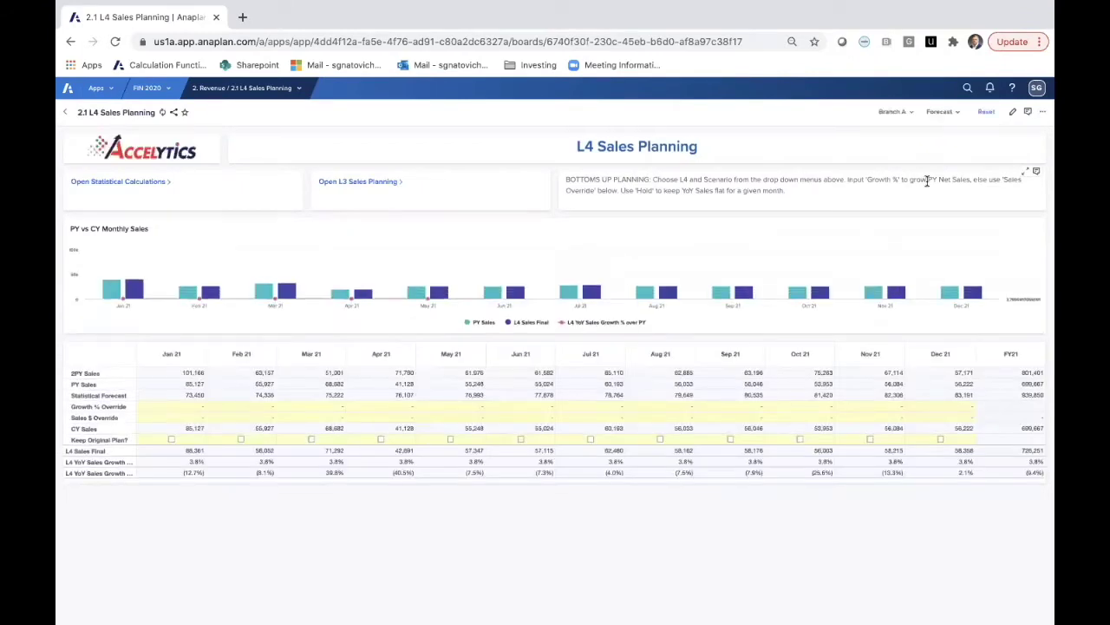
{"action": "left_click", "coordinate": [902, 115]}
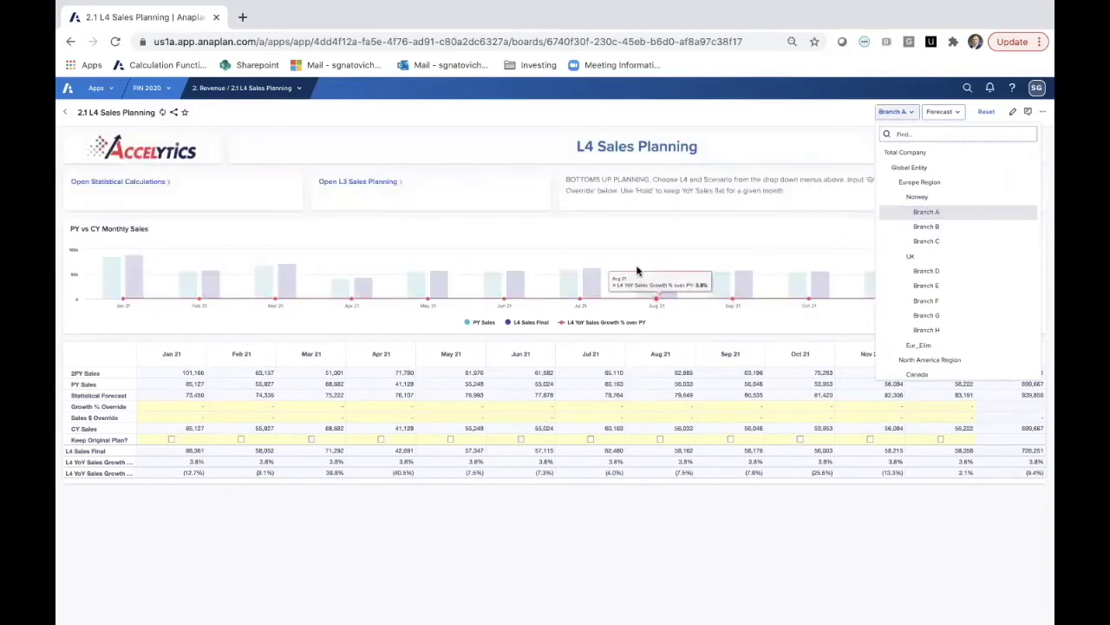
{"action": "left_click", "coordinate": [360, 579]}
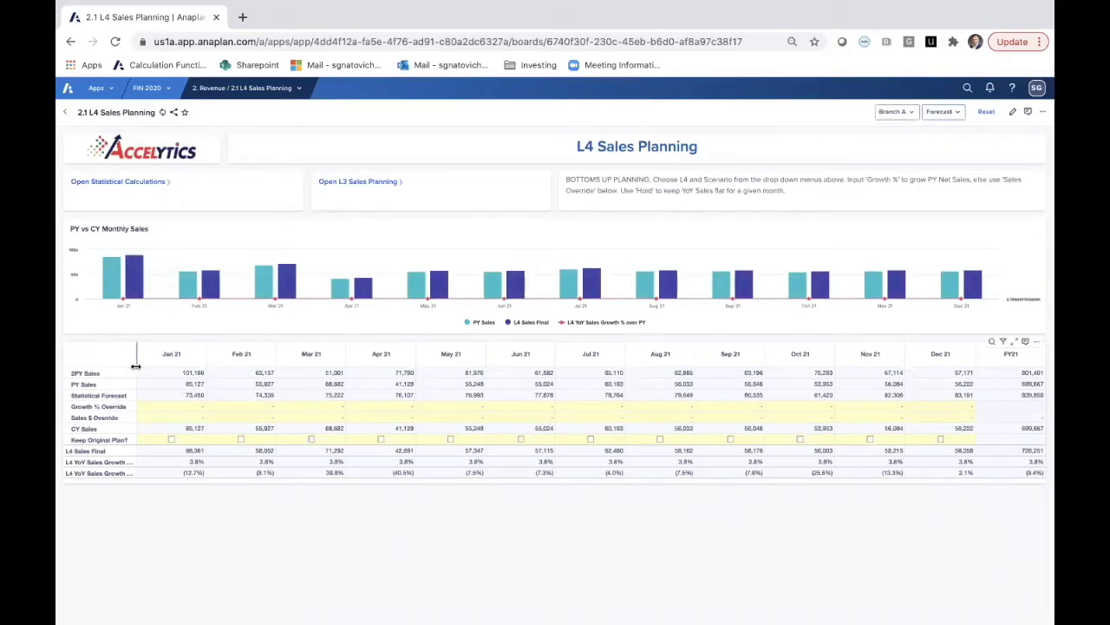
{"action": "left_click", "coordinate": [167, 185]}
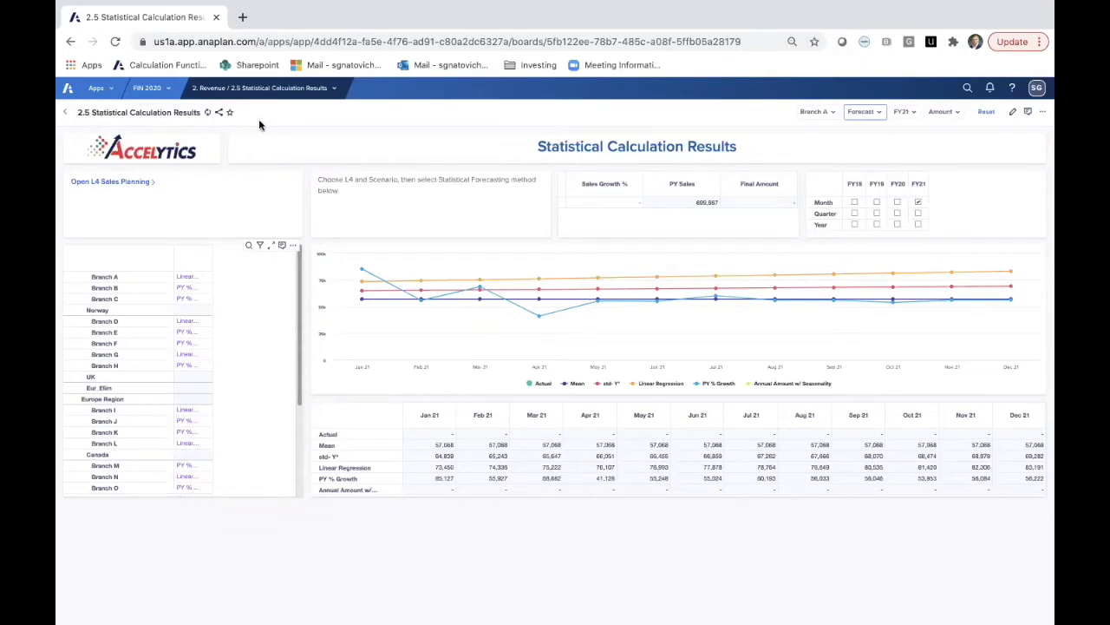
- Return to the 2.1 L4 Sales Planning board through the Revenue breadcrumb menu
{"action": "left_click", "coordinate": [261, 88]}
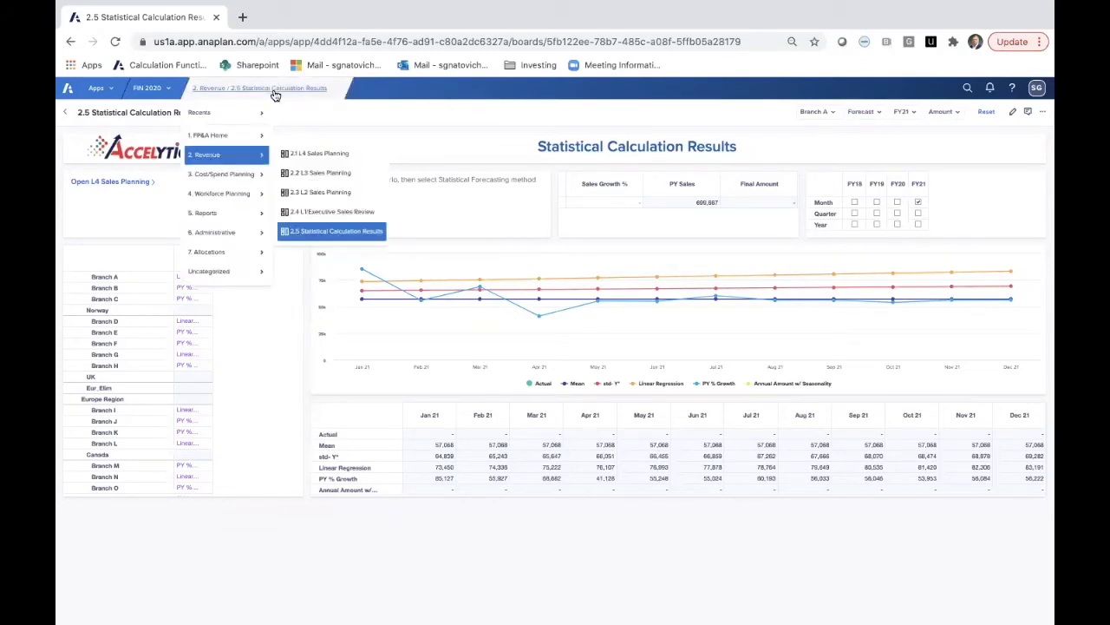
{"action": "left_click", "coordinate": [335, 152]}
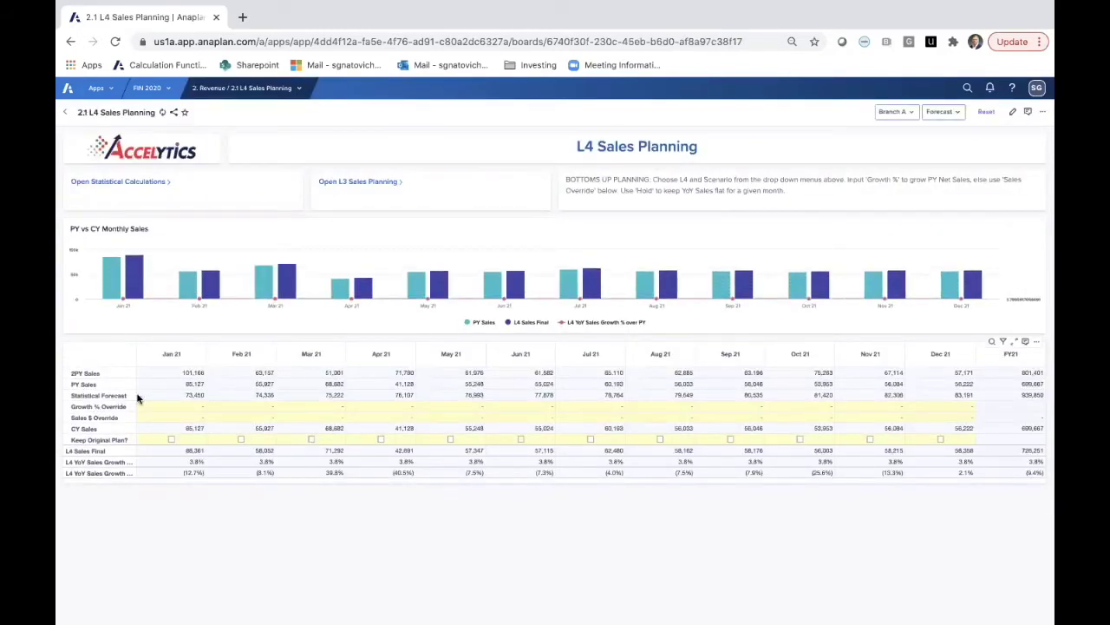
- Copy the Statistical Forecast row into Sales $ Override and keep Jan 21's original plan
{"action": "left_click", "coordinate": [170, 393]}
{"action": "left_click", "coordinate": [107, 397]}
{"action": "key", "text": "ctrl+c"}
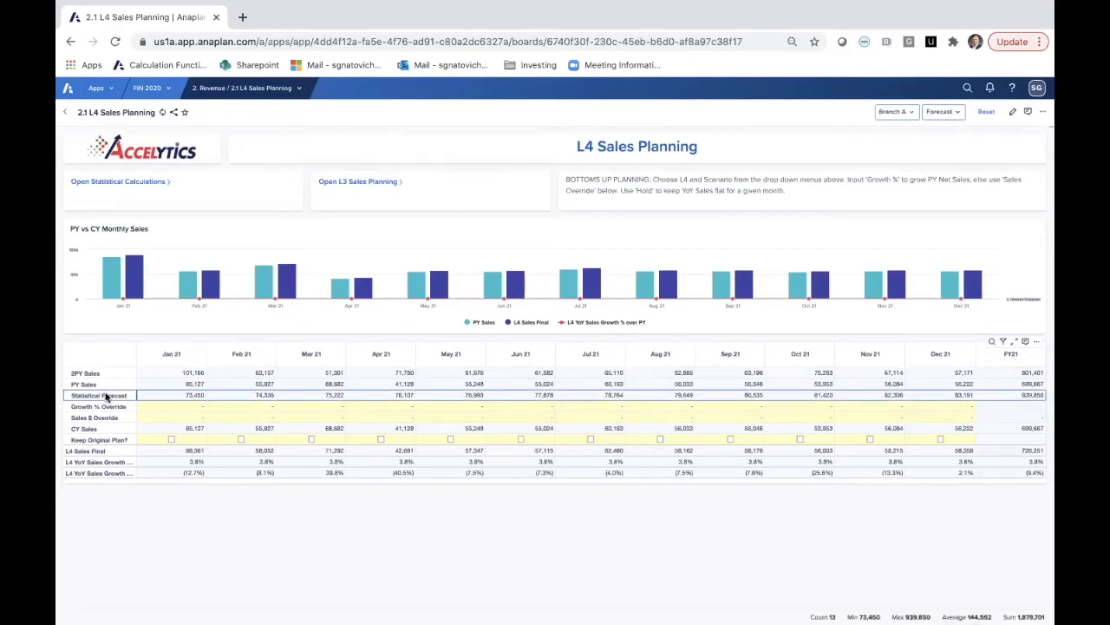
{"action": "left_click", "coordinate": [110, 417]}
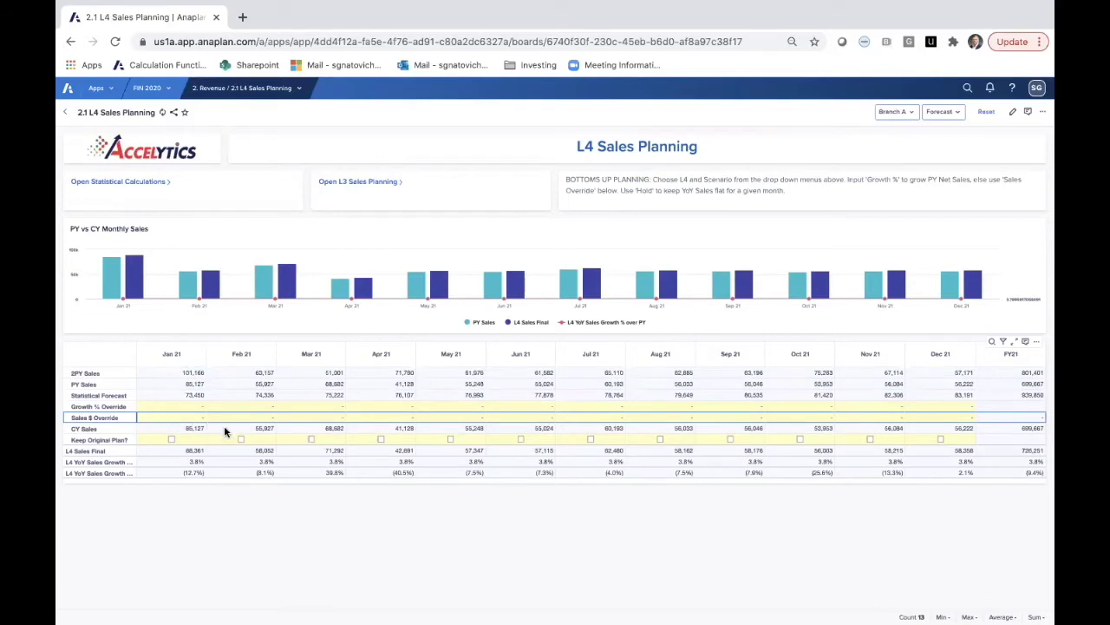
{"action": "key", "text": "ctrl+v"}
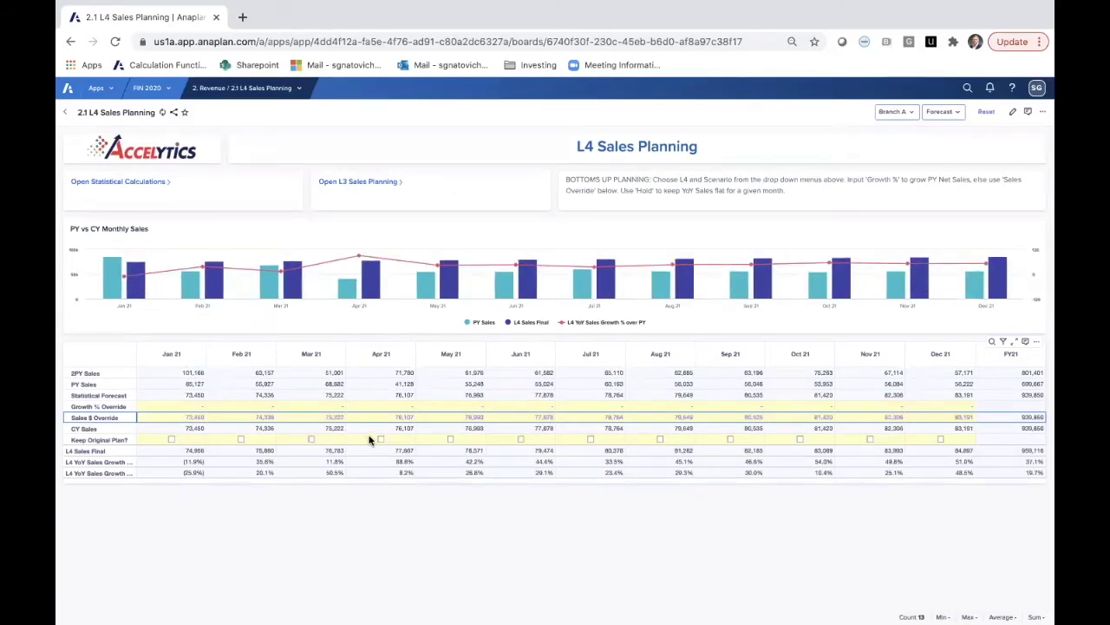
{"action": "left_click", "coordinate": [171, 440]}
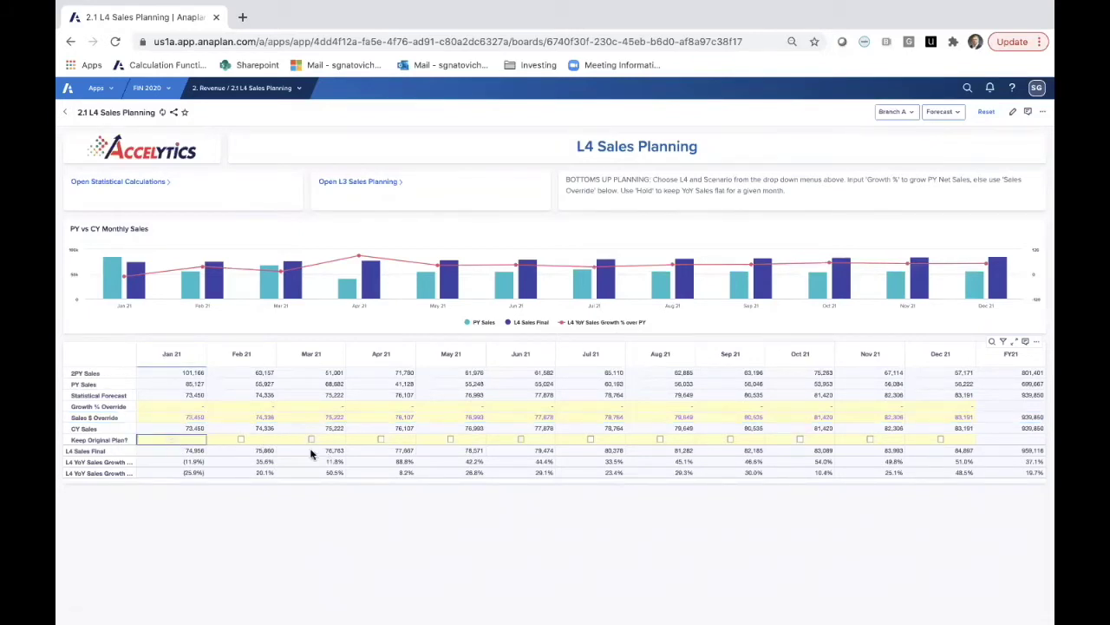
- Tick Keep Original Plan? for Feb 21, bringing L4 Sales Final FY21 to 957,283
{"action": "left_click", "coordinate": [240, 441]}
{"action": "left_click", "coordinate": [241, 441]}
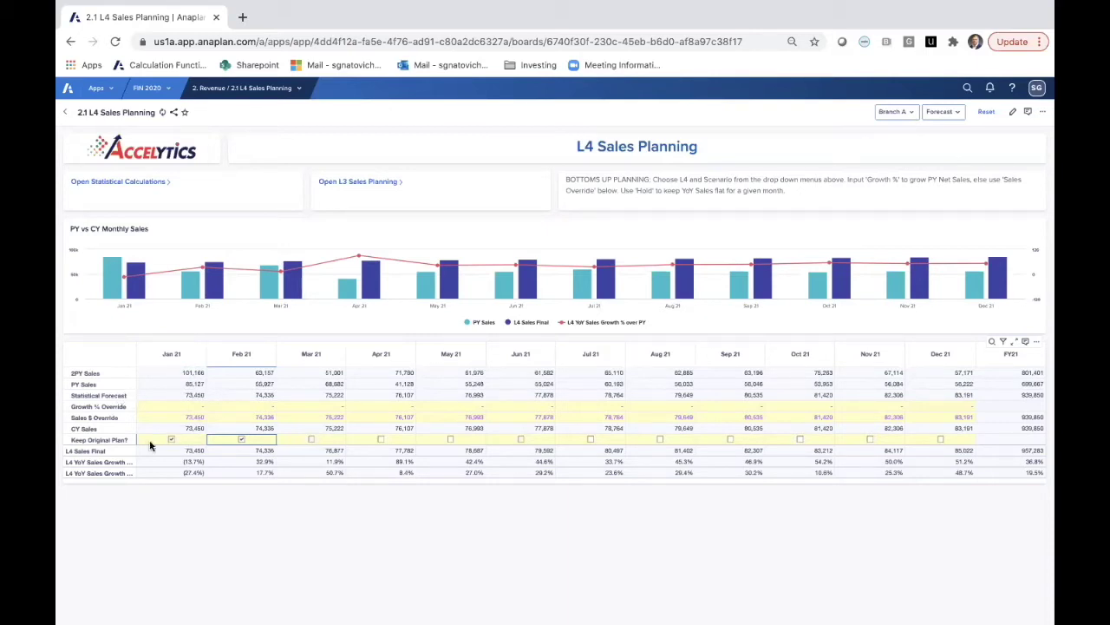
- Open the 2.2 L3 Sales Planning board for Norway and show the L3 region list
{"action": "left_click", "coordinate": [382, 183]}
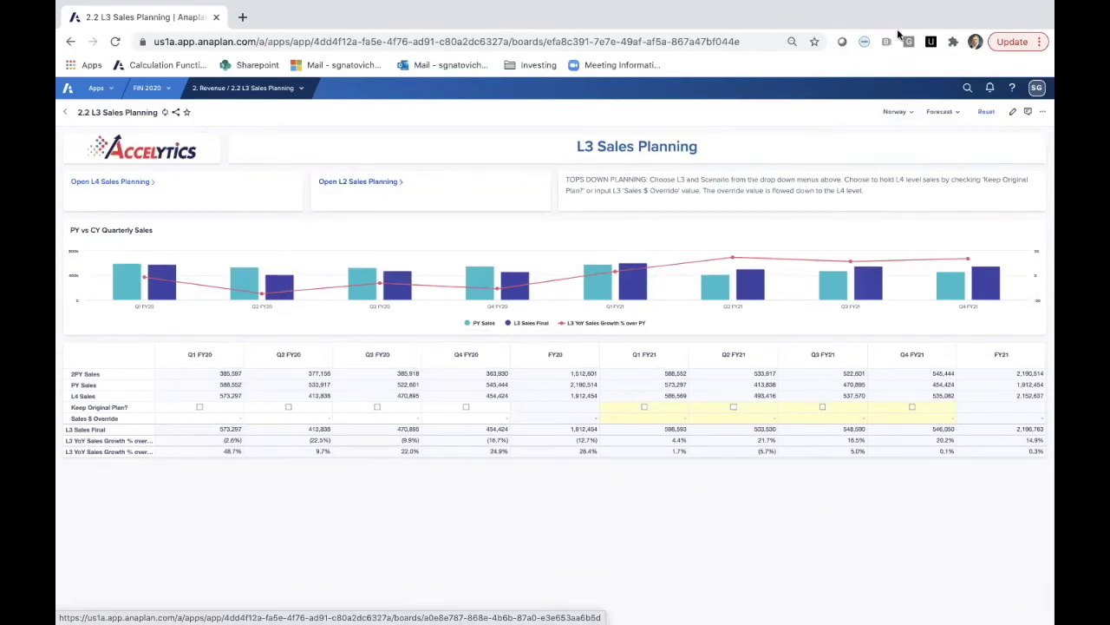
{"action": "left_click", "coordinate": [897, 113]}
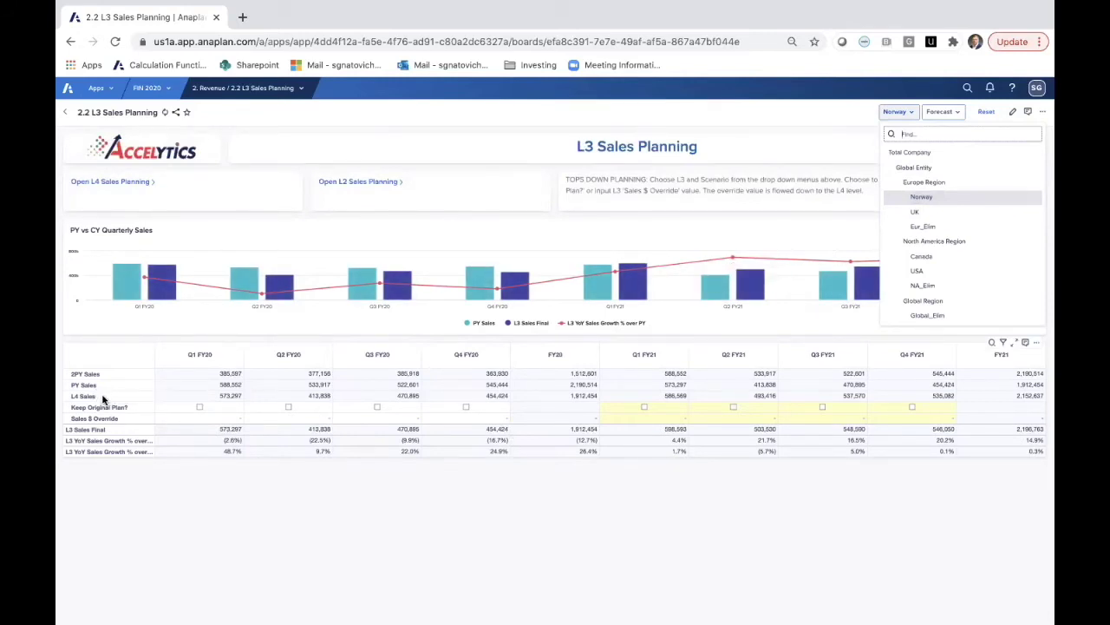
- Enter 777,777 as Norway's Q1 FY21 Sales $ Override
{"action": "left_click", "coordinate": [668, 419]}
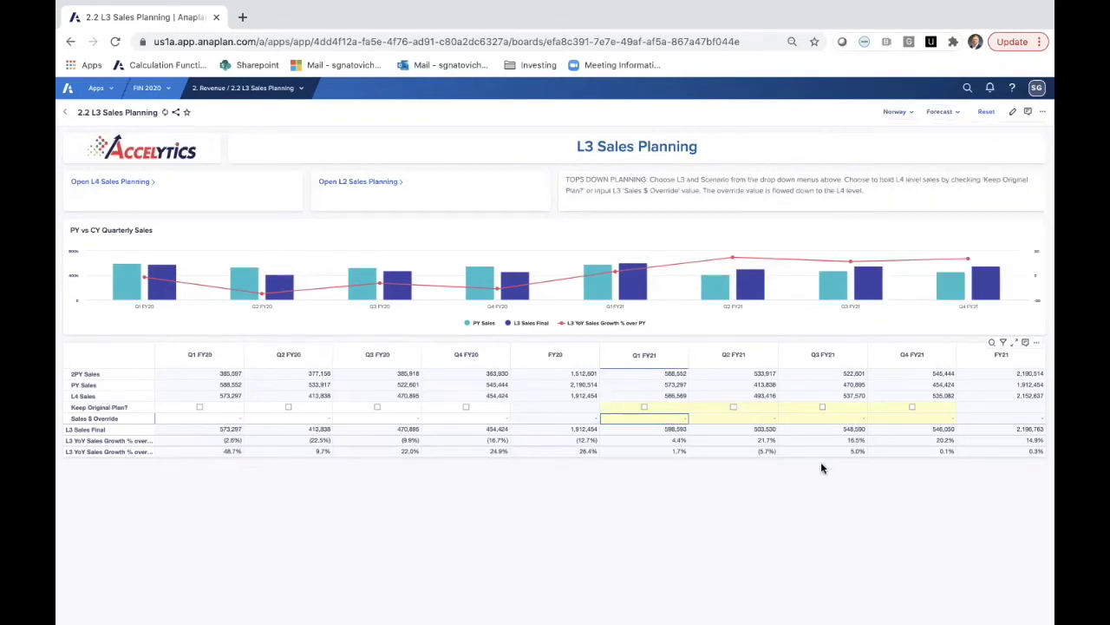
{"action": "type", "text": "777777"}
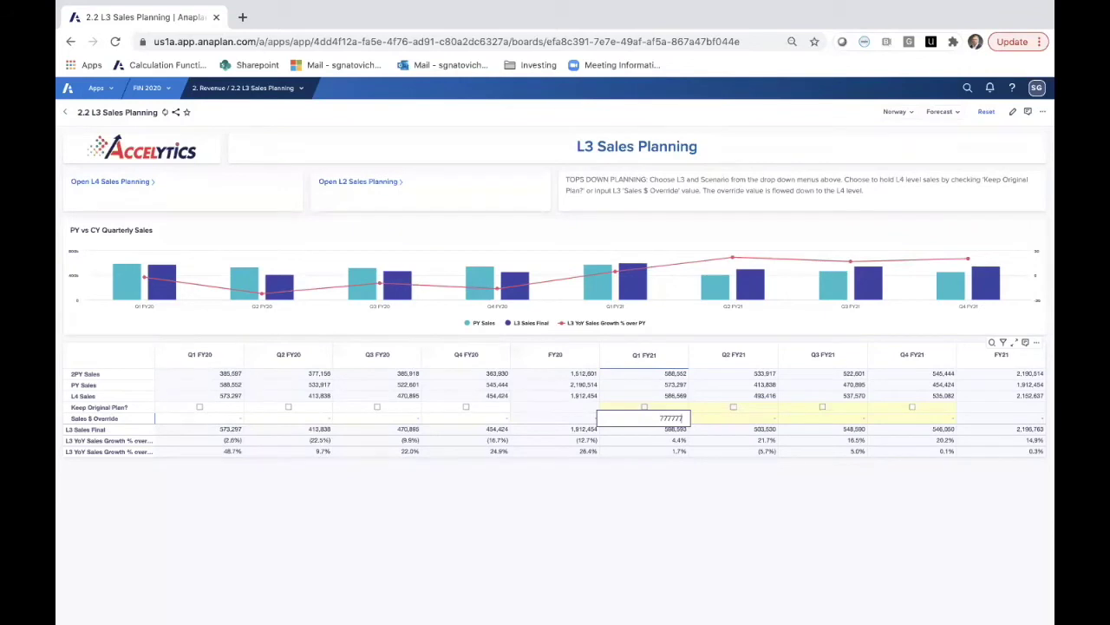
{"action": "key", "text": "Return"}
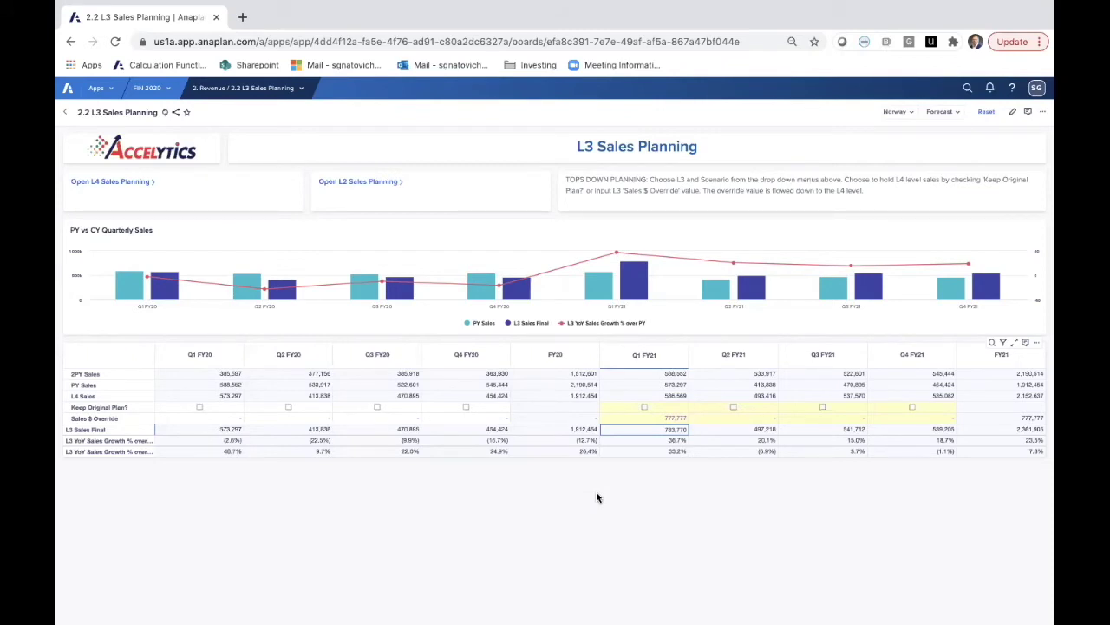
{"action": "left_click", "coordinate": [682, 418]}
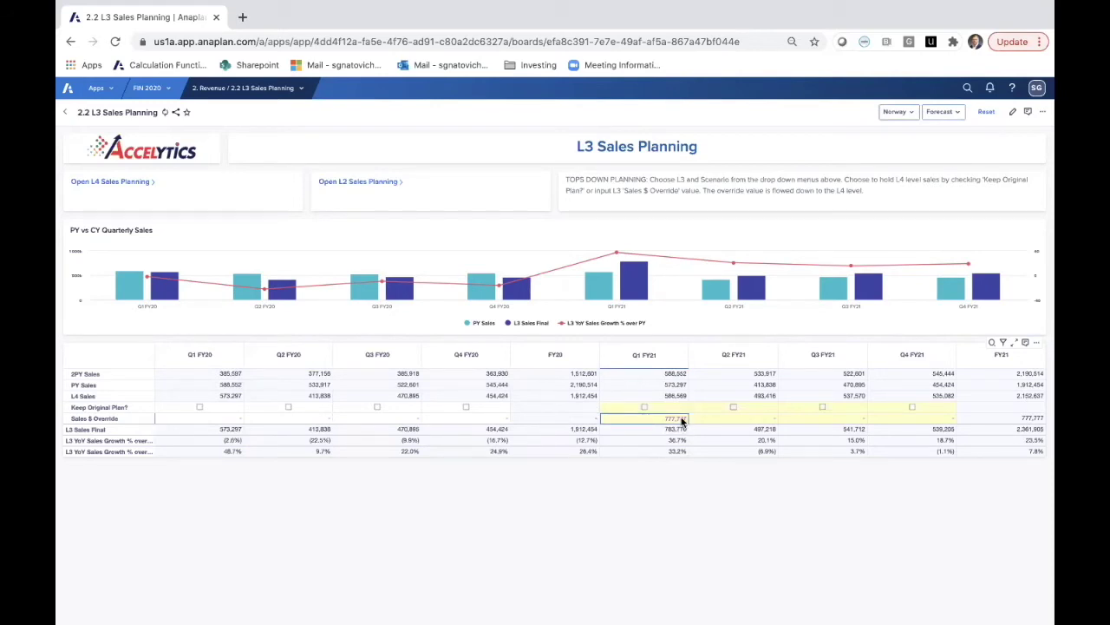
- Tick Keep Original Plan? for Q1 FY21, then bring up the override cell's context options
{"action": "left_click", "coordinate": [646, 408]}
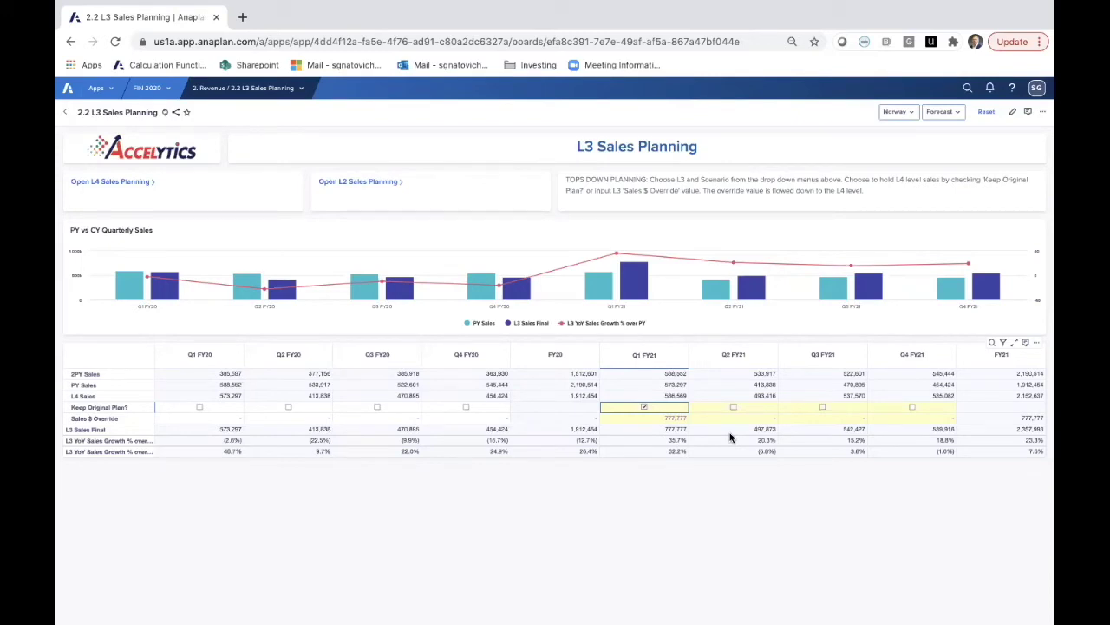
{"action": "right_click", "coordinate": [651, 420]}
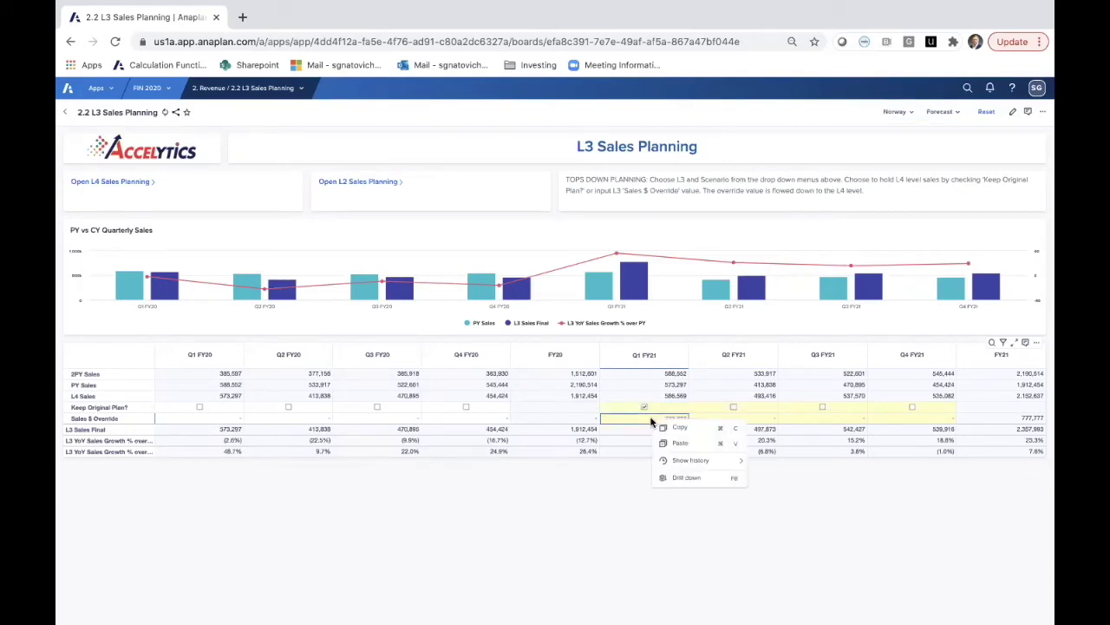
{"action": "mouse_move", "coordinate": [693, 462]}
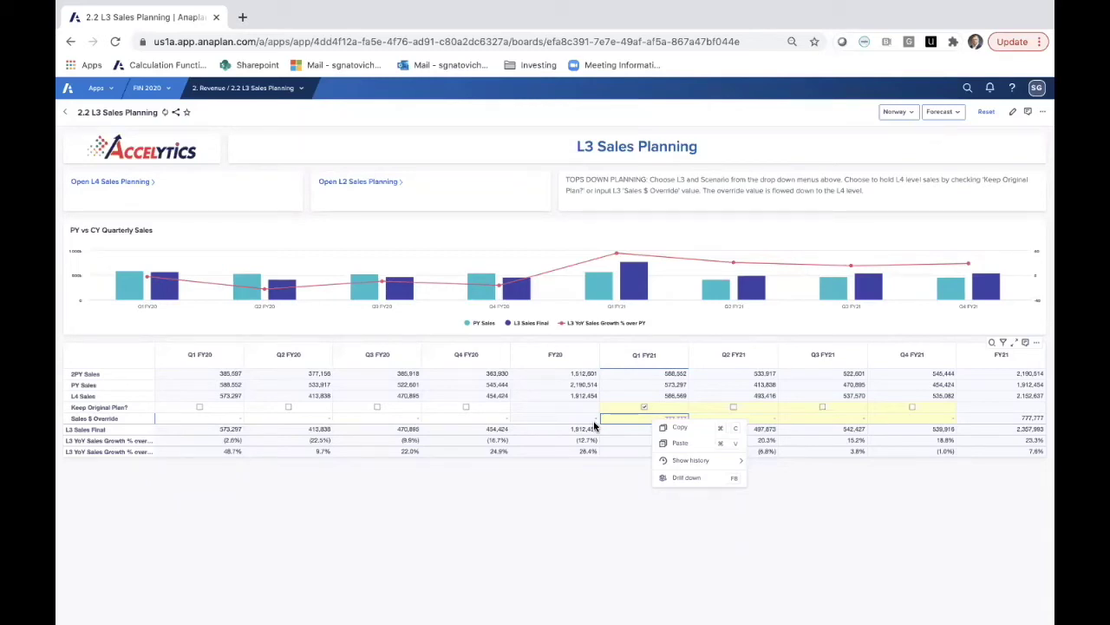
{"action": "left_click", "coordinate": [557, 552]}
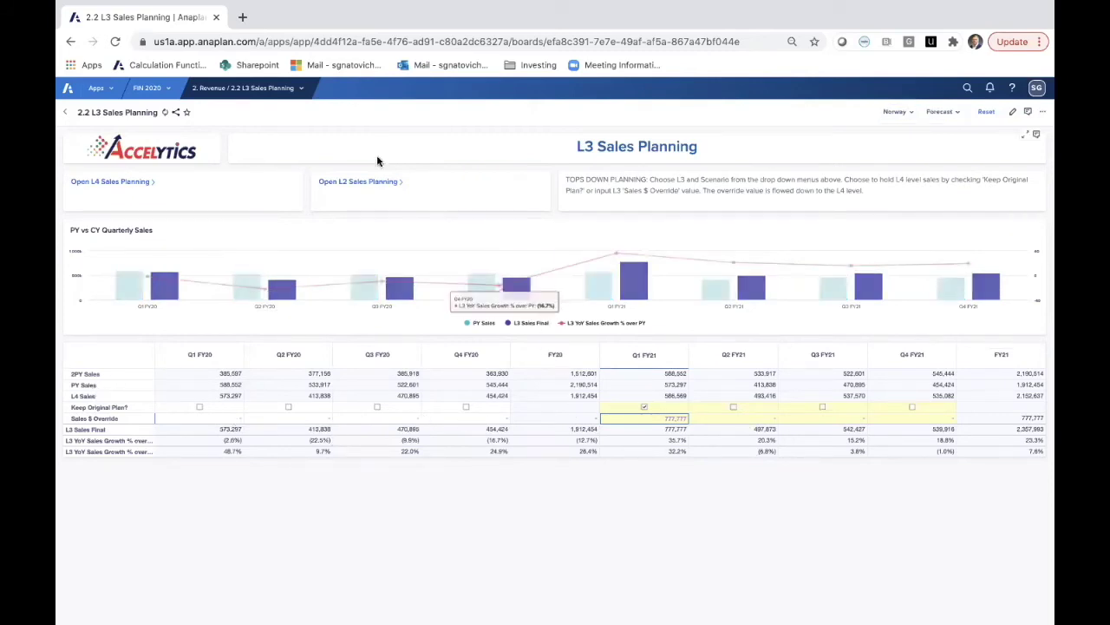
- Open the 2.3 L2 Sales Planning board for Europe Region, review regions, and select Q1 FY21 override
{"action": "left_click", "coordinate": [412, 185]}
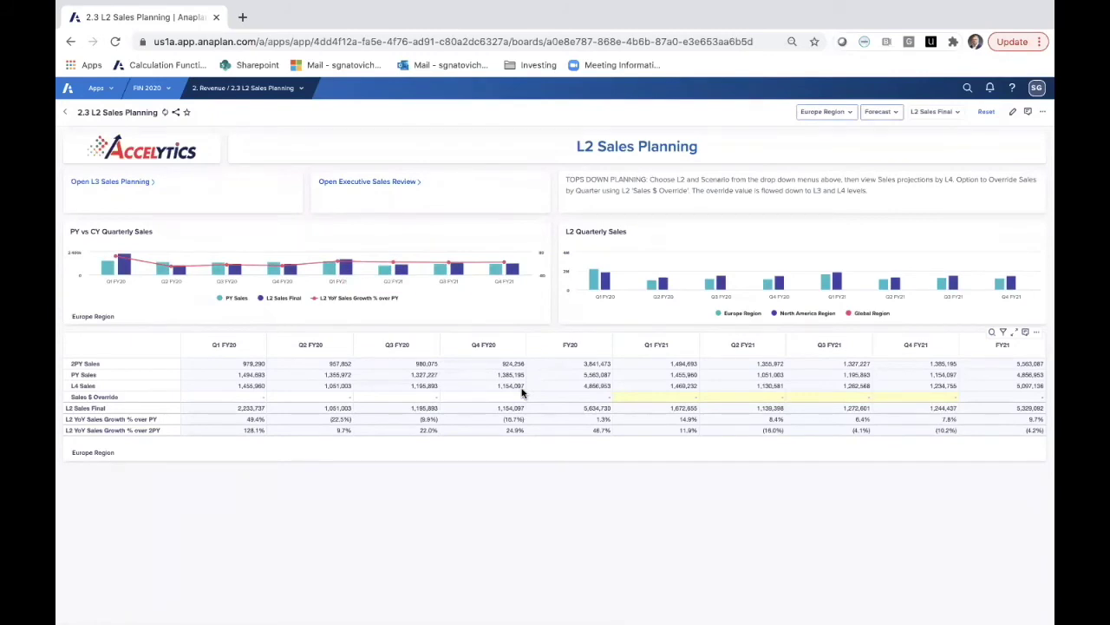
{"action": "left_click", "coordinate": [847, 112]}
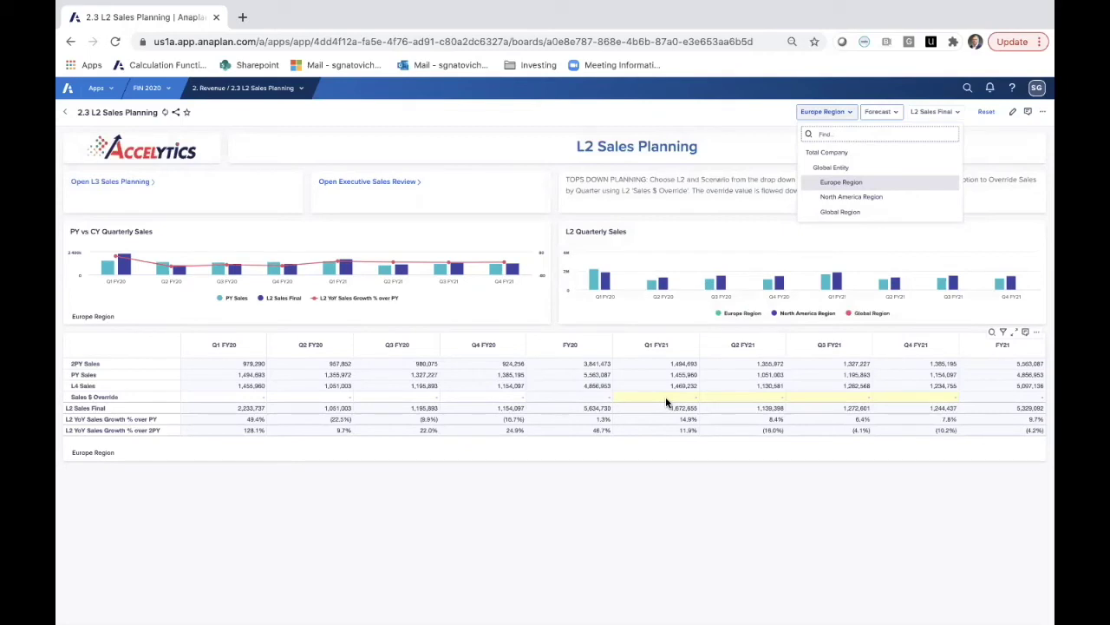
{"action": "left_click", "coordinate": [665, 396]}
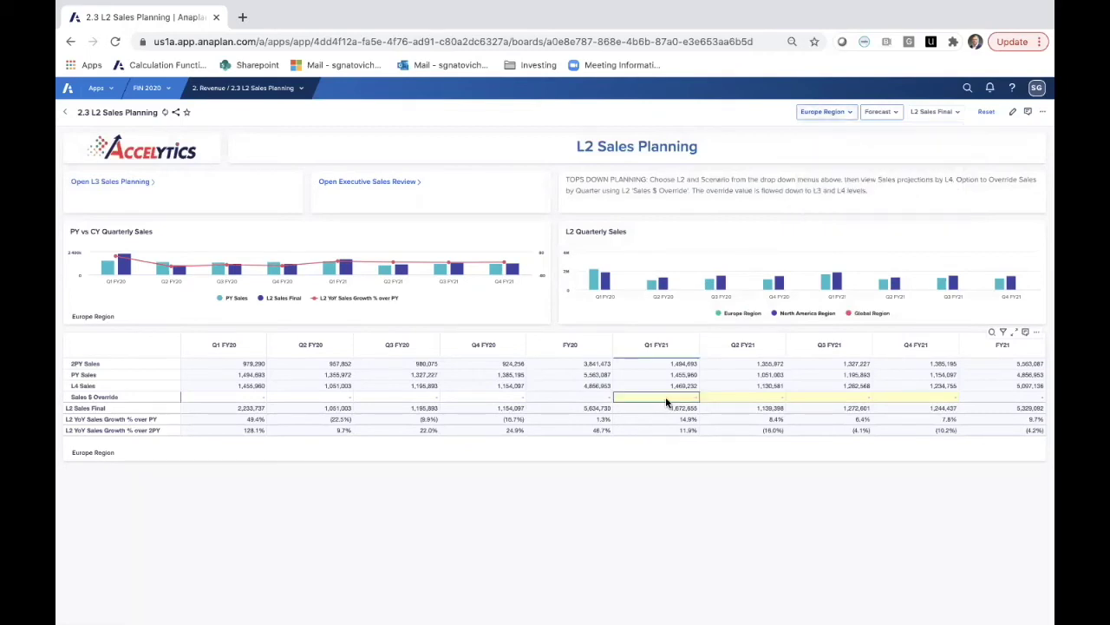
- Enter 1,500,000 as Europe Region's Q1 FY21 Sales $ Override
{"action": "type", "text": "1500000"}
{"action": "key", "text": "Return"}
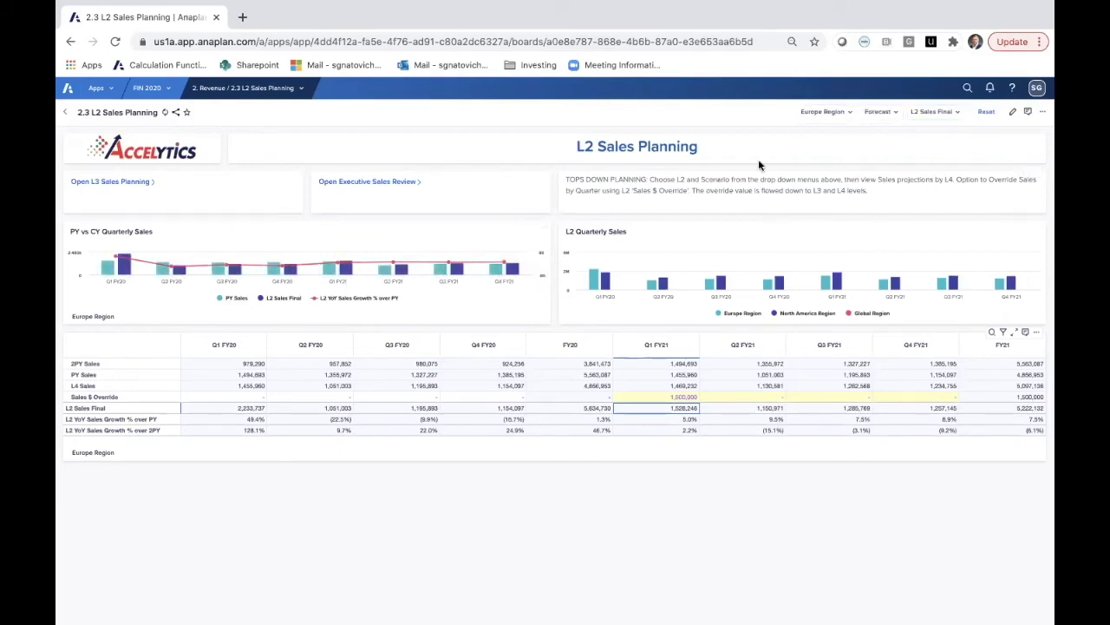
- Open the 2.4 Executive Sales Review board for Global Entity and show the plan versions list
{"action": "left_click", "coordinate": [453, 185]}
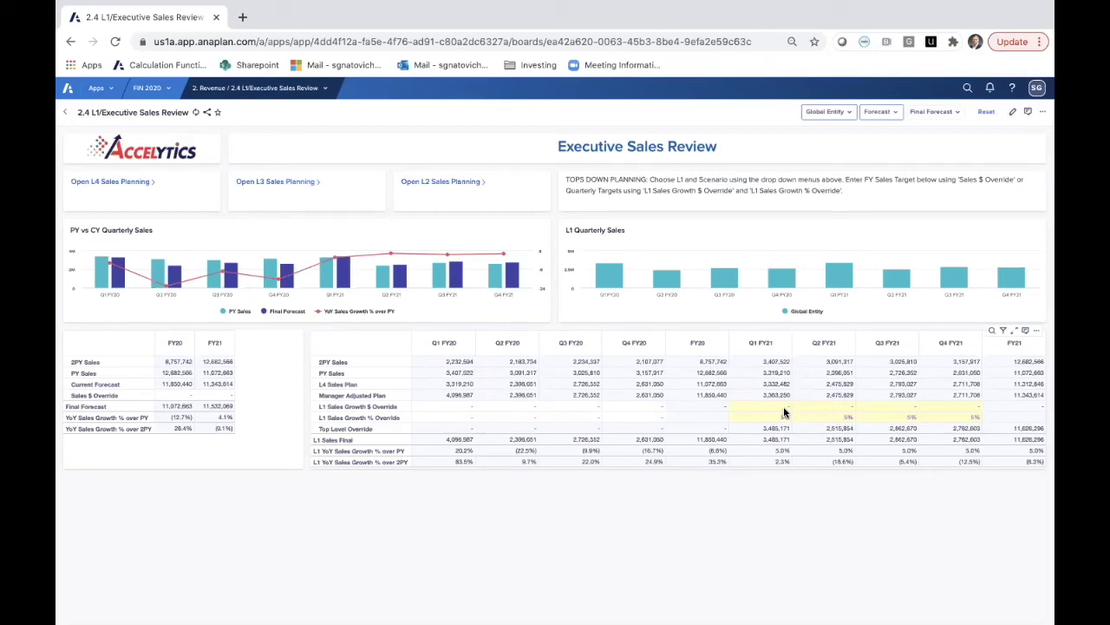
{"action": "left_click", "coordinate": [879, 111]}
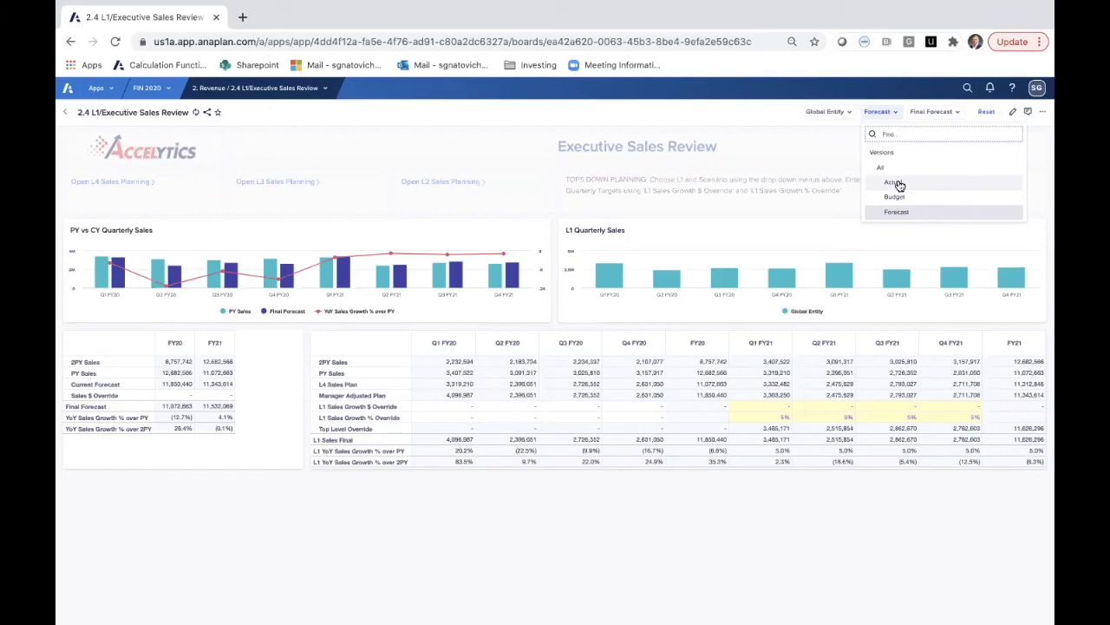
- Select the Actual version in the Executive Sales Review's Versions dropdown to show actual sales
{"action": "left_click", "coordinate": [897, 183]}
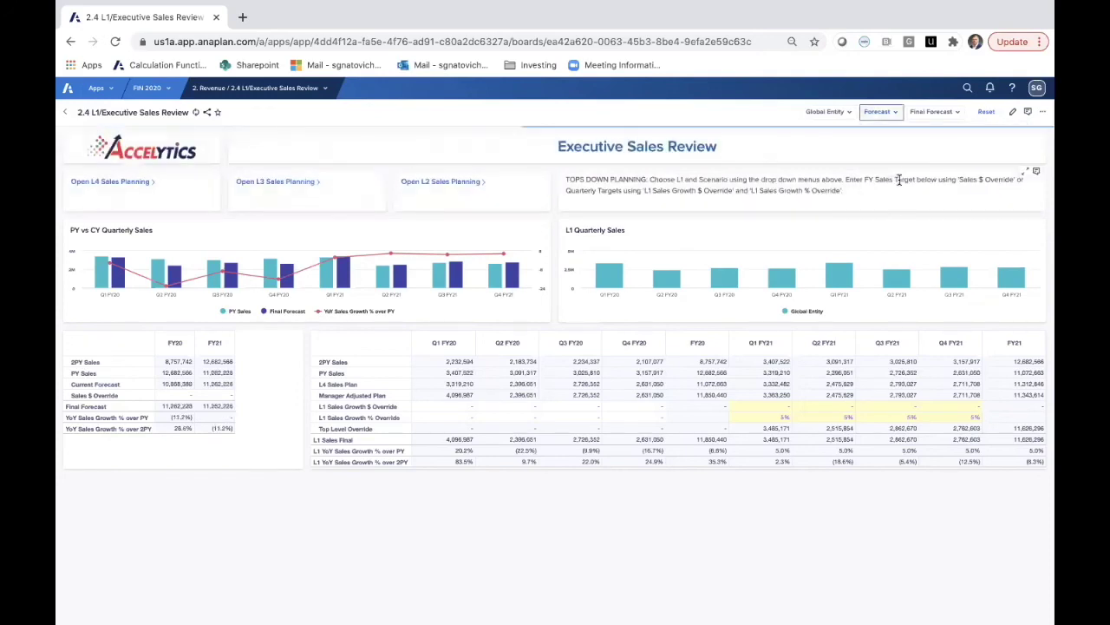